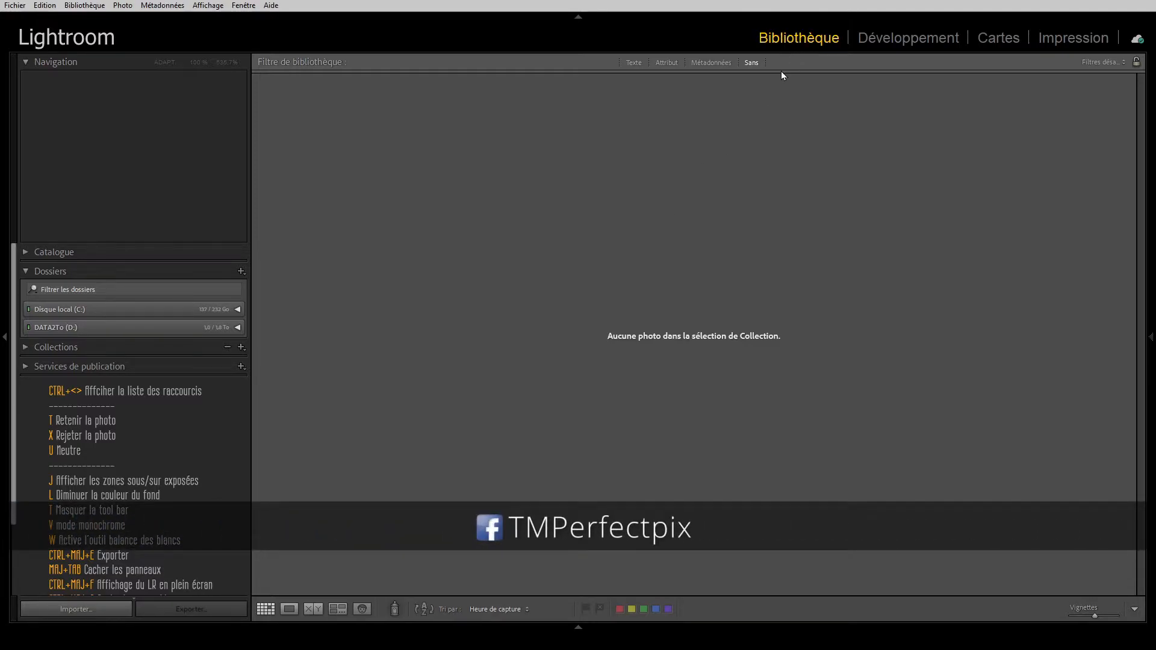
Step: Open the automatic import settings (Paramètres d'importation automatique)
left_click(13, 8)
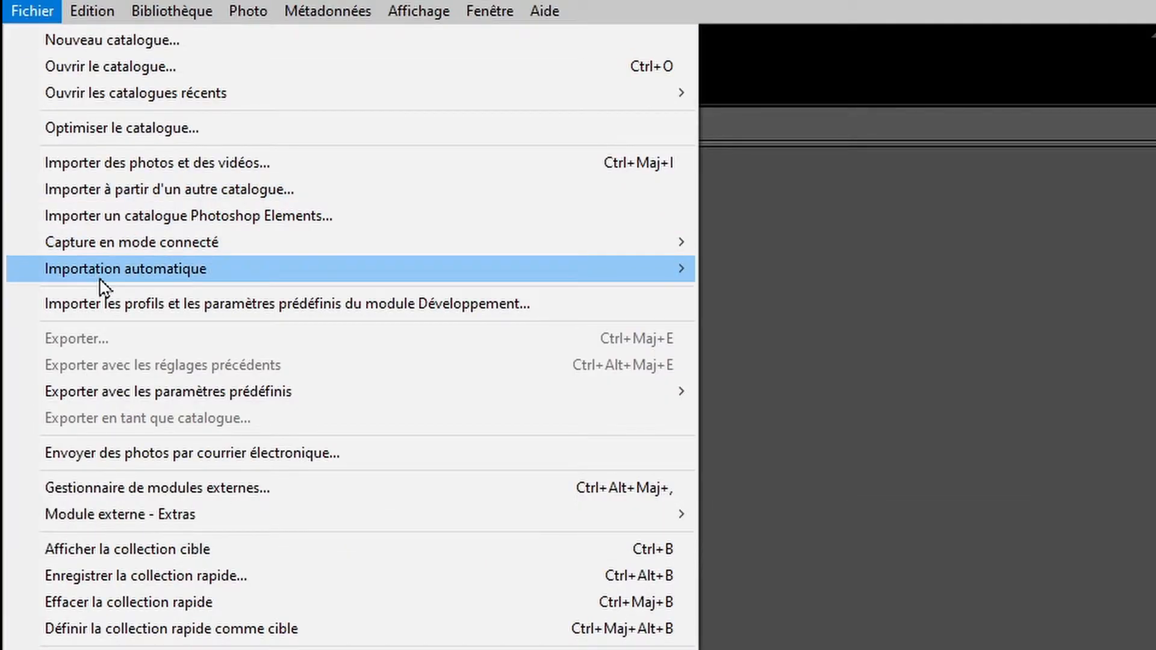
mouse_move(104, 284)
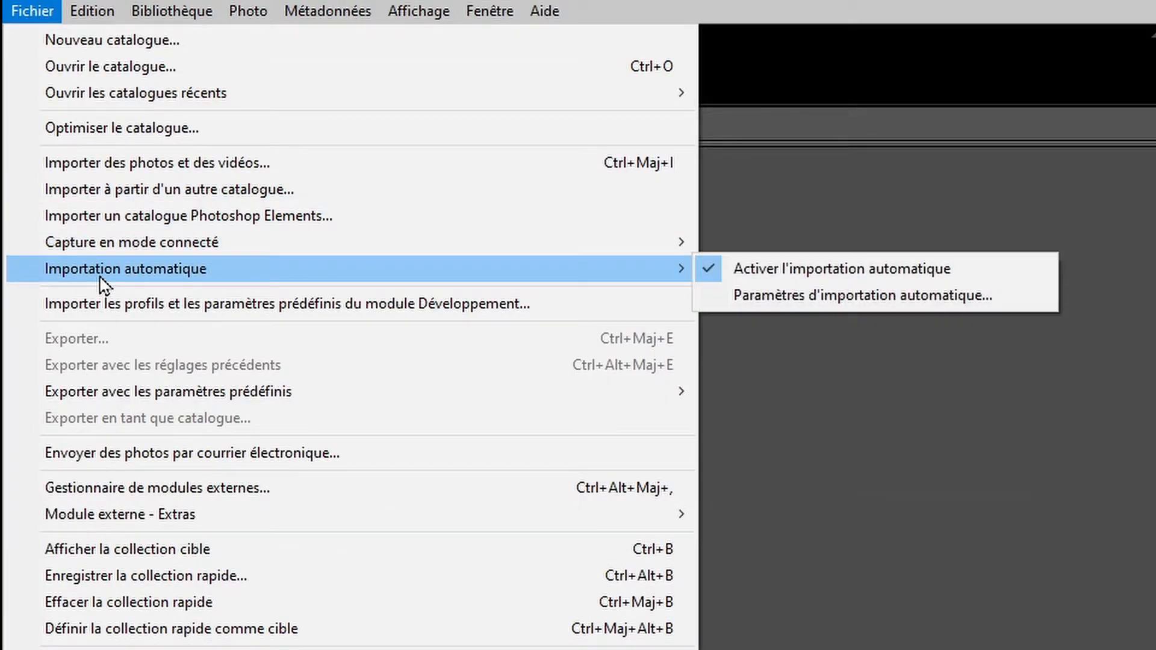
left_click(771, 294)
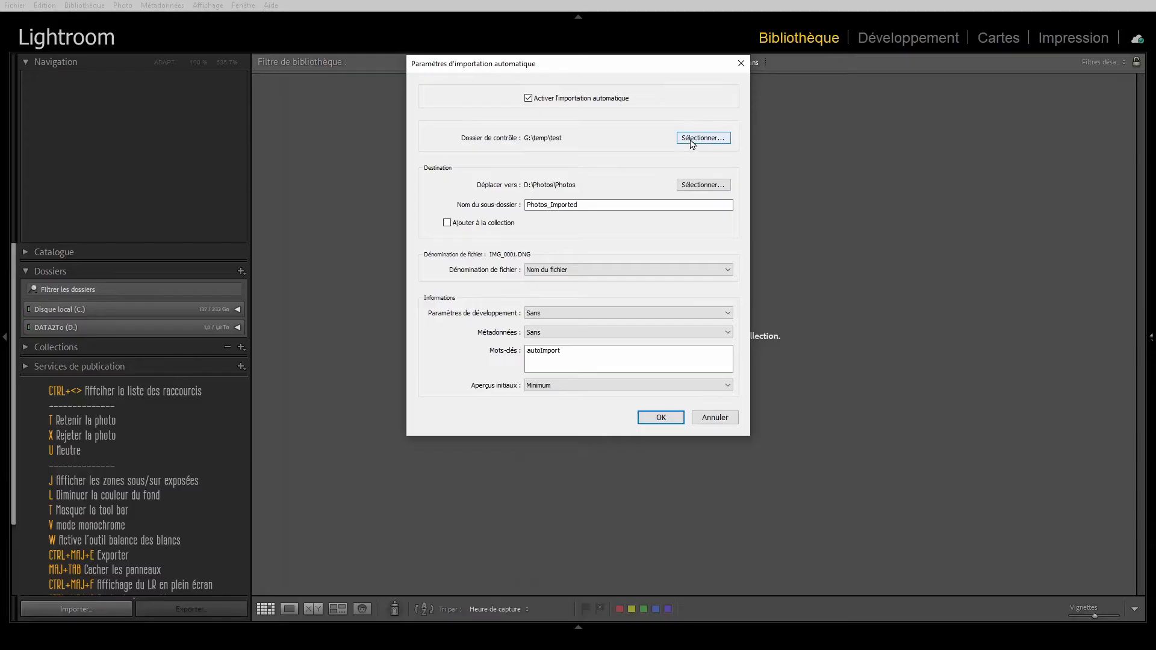
Step: Create a folder named LR_Monitor on Data500 (G:) and set it as the watched folder for automatic import
left_click(776, 137)
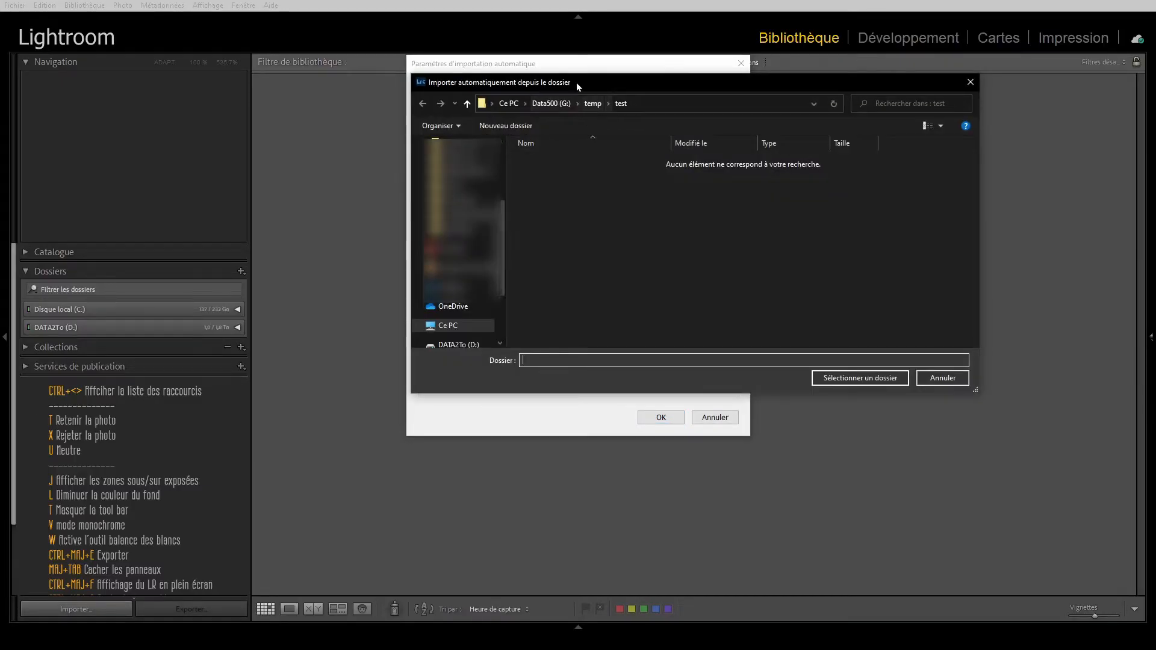
left_click_drag(577, 81, 531, 84)
scroll(397, 316, "down", 2)
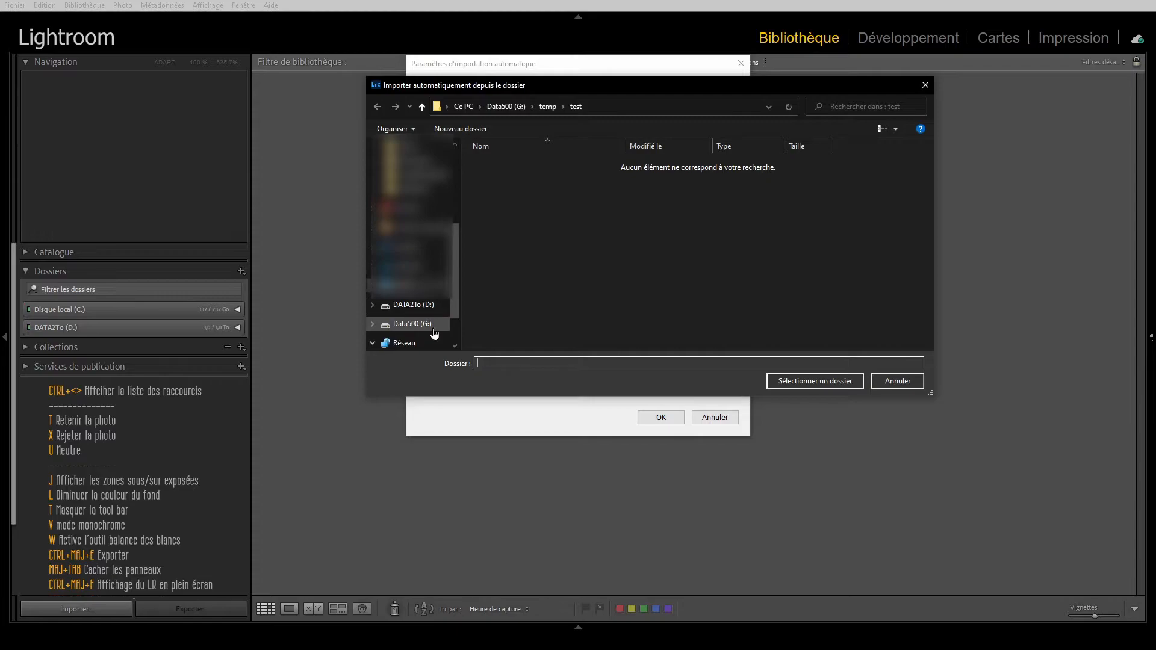
left_click(420, 307)
left_click(413, 324)
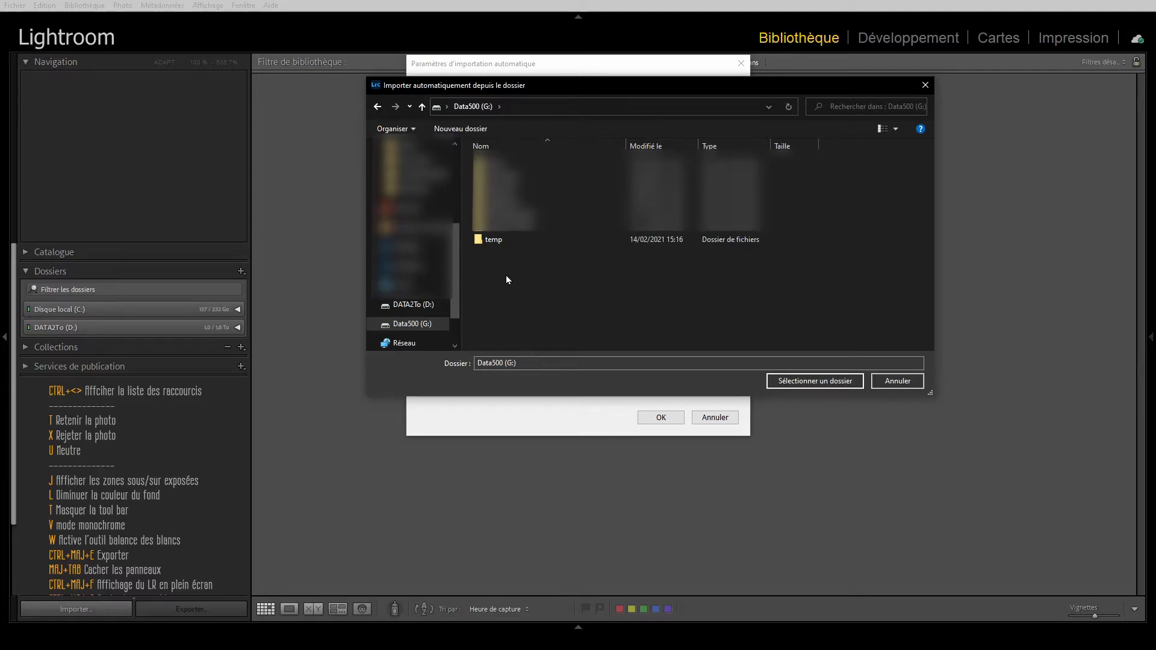
left_click(460, 128)
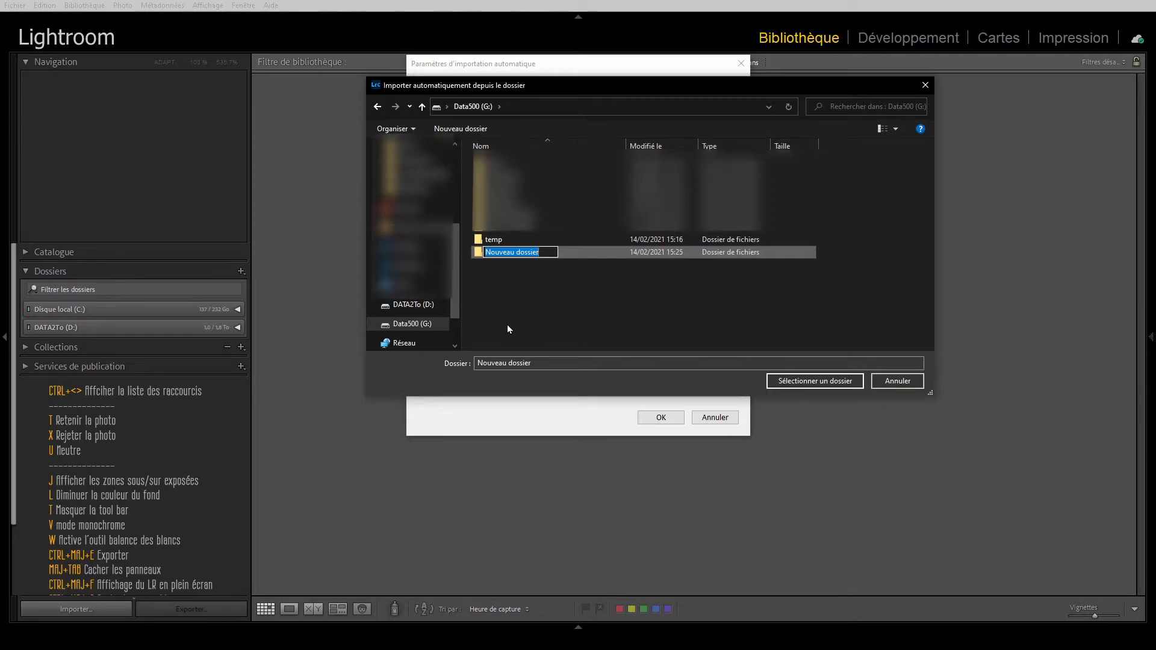
type("LR_Monitor")
left_click(494, 266)
left_click(491, 256)
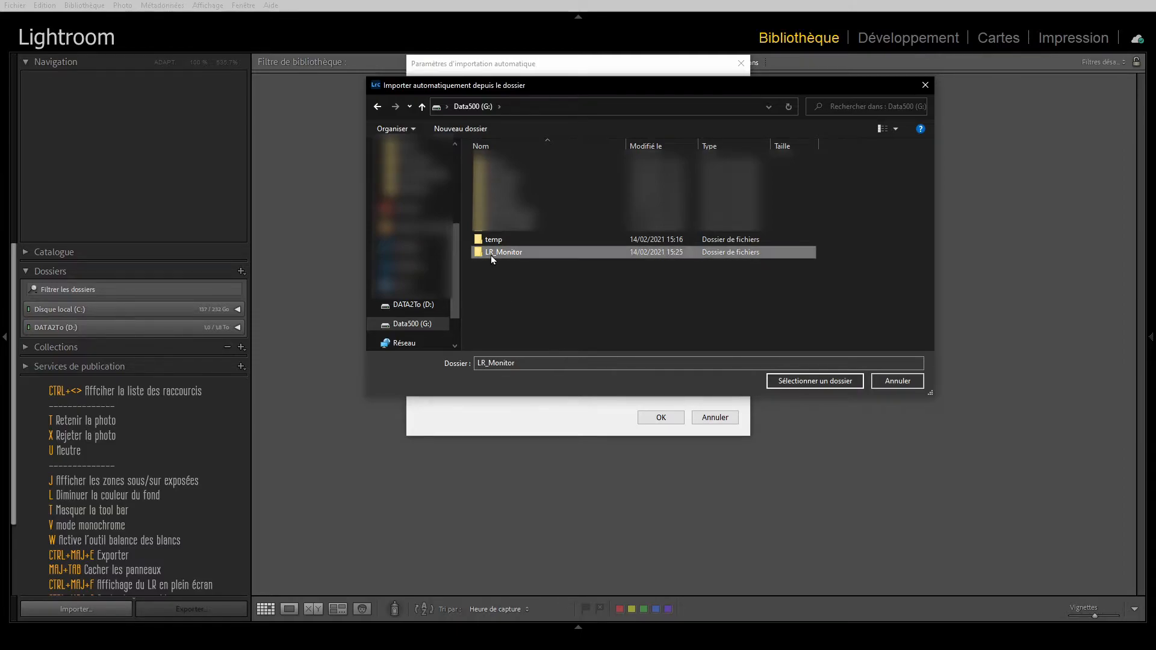
left_click(814, 380)
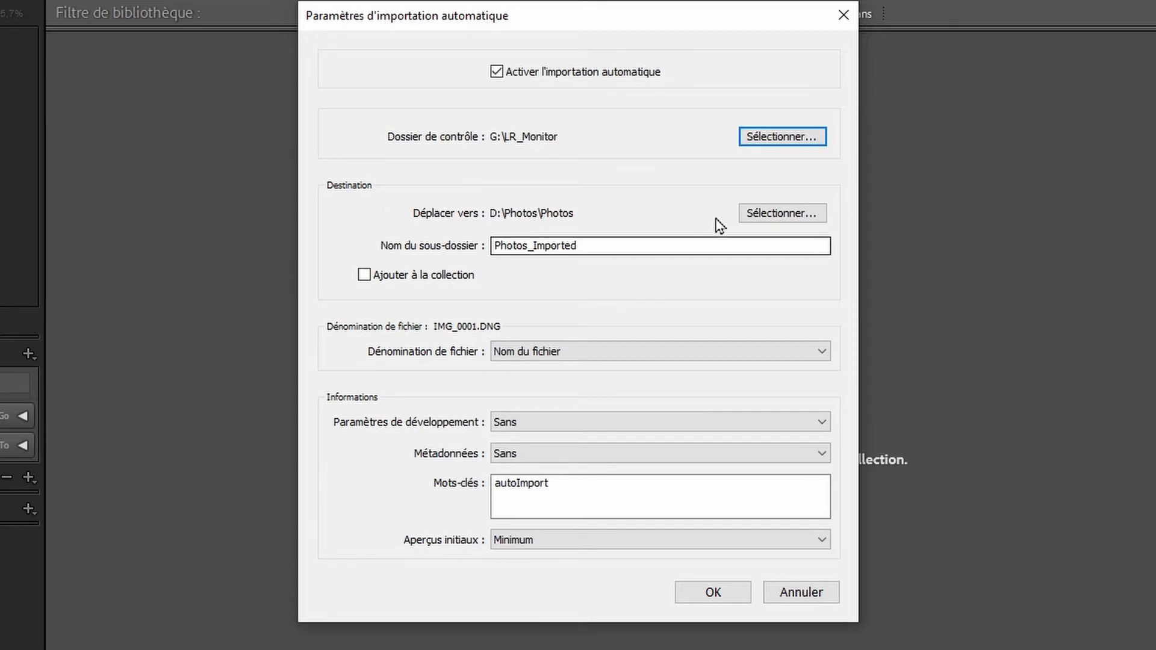
Step: Create a folder named LR_PhotoImportees on Data500 (G:) and set it as the destination for imported photos
left_click(760, 218)
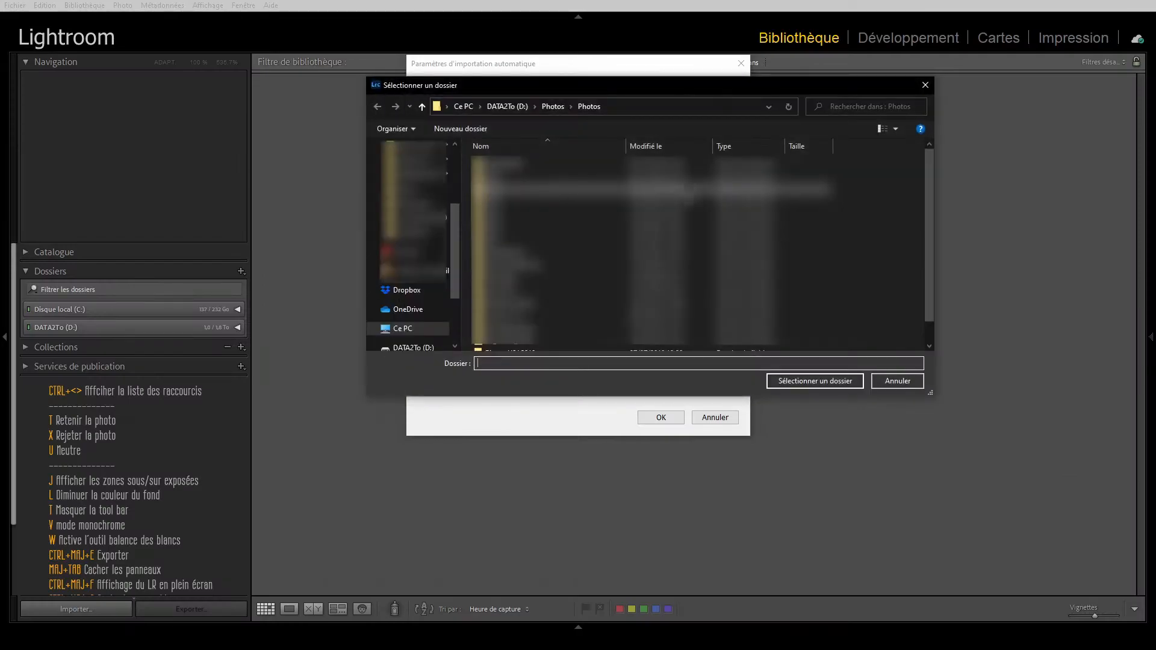
scroll(414, 283, "down", 2)
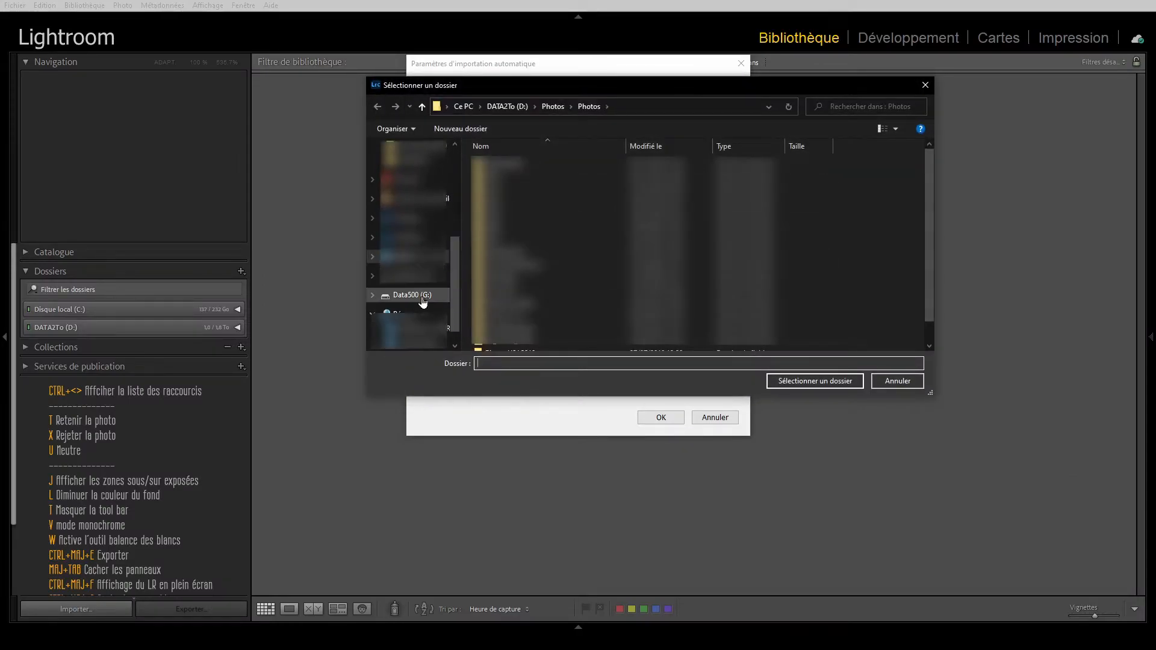
left_click(415, 297)
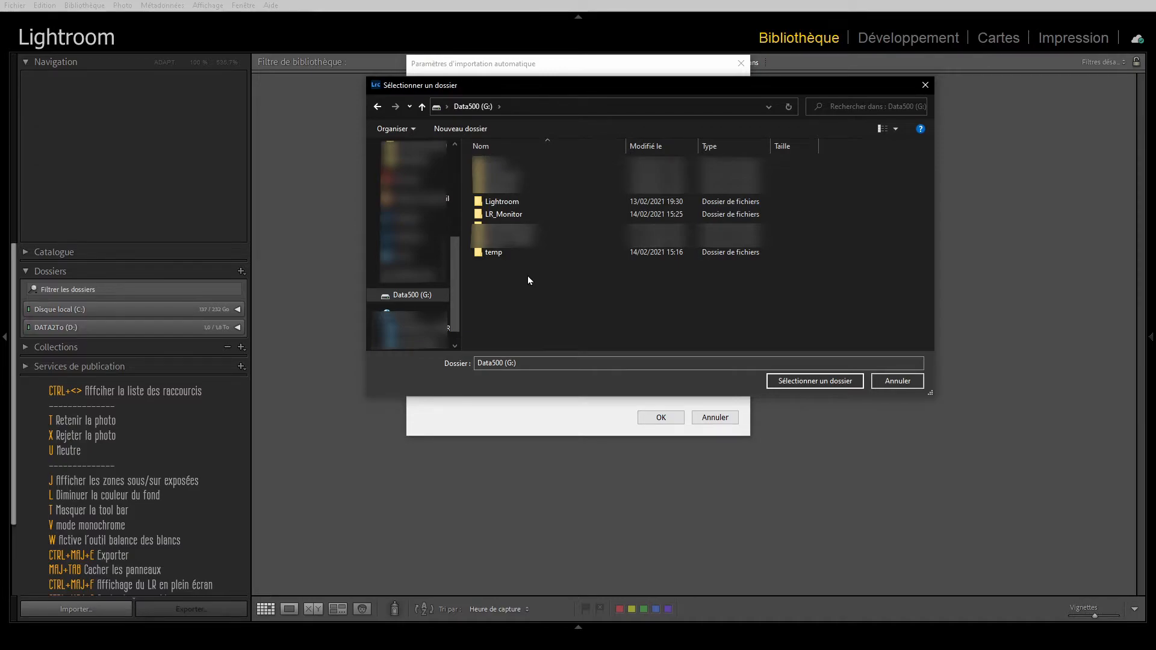
left_click(463, 129)
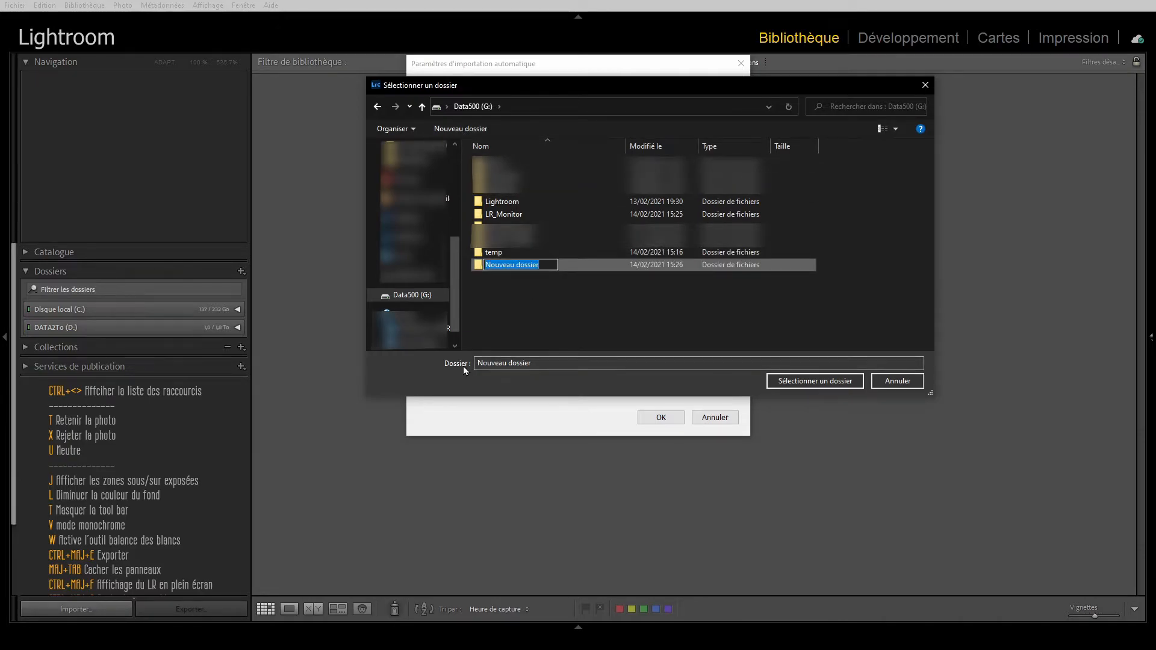
type("LR_PhotoImportees")
left_click(530, 304)
left_click(501, 265)
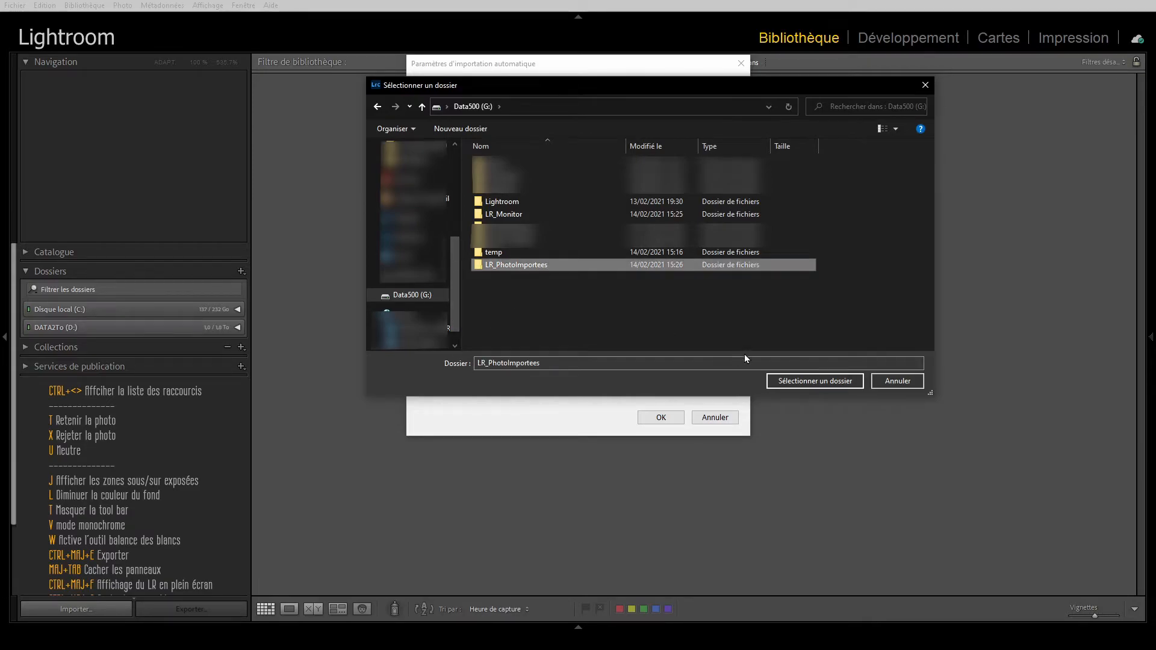
left_click(792, 379)
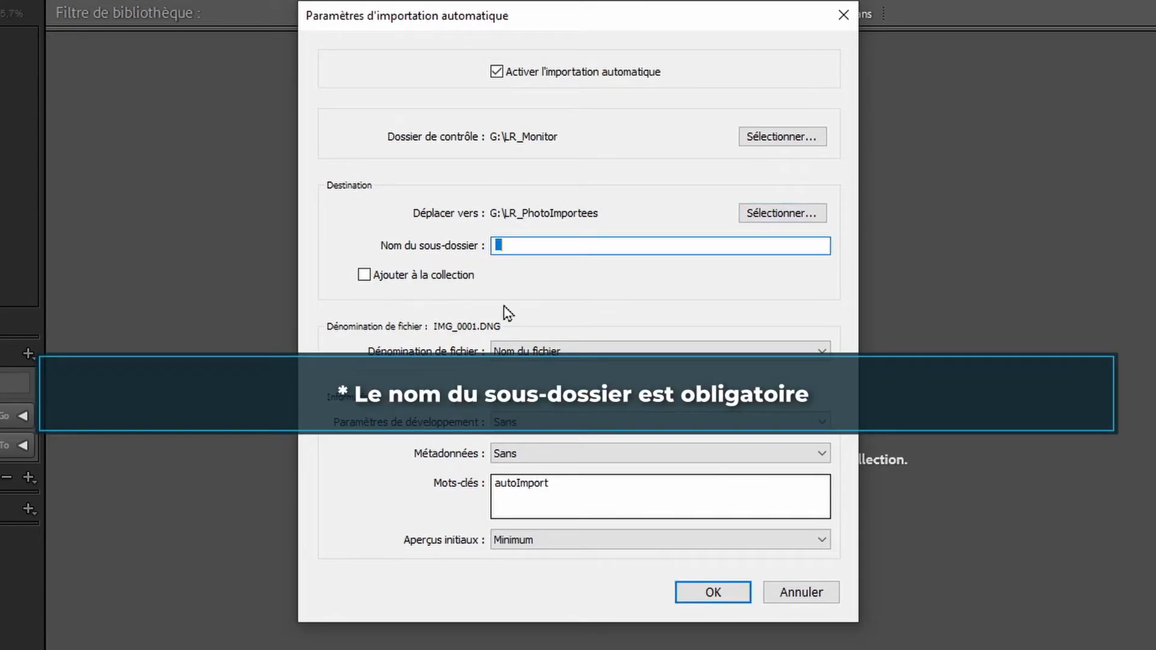
Step: Name the destination subfolder PhotoImportes
type("Photo")
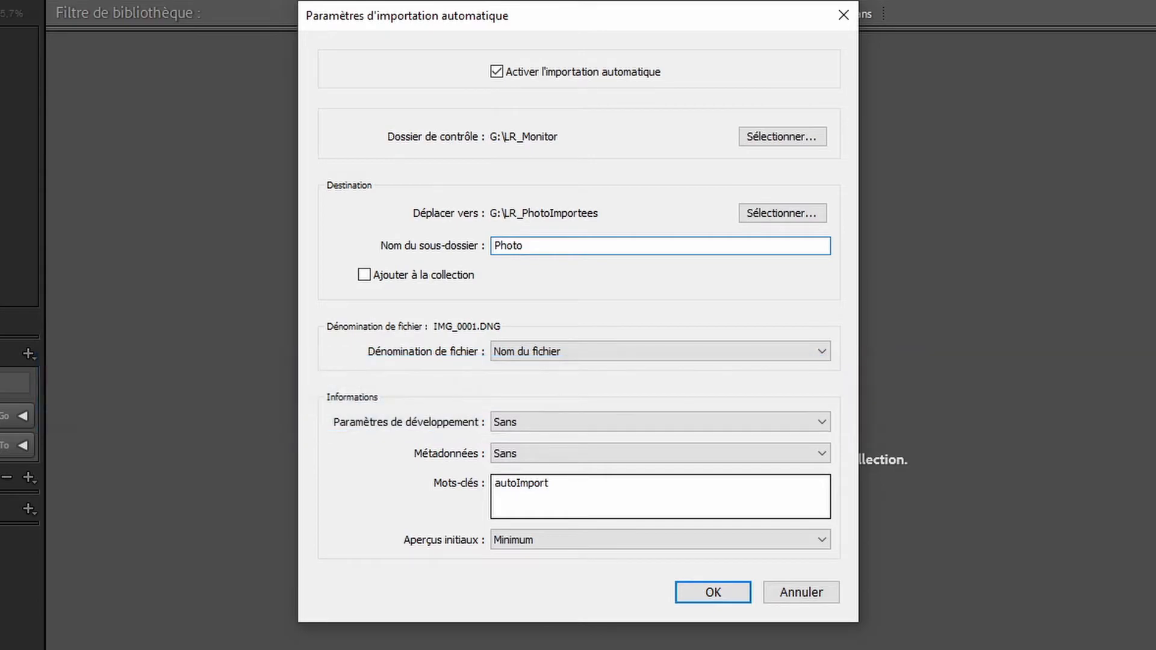
type("Importes")
left_click(578, 278)
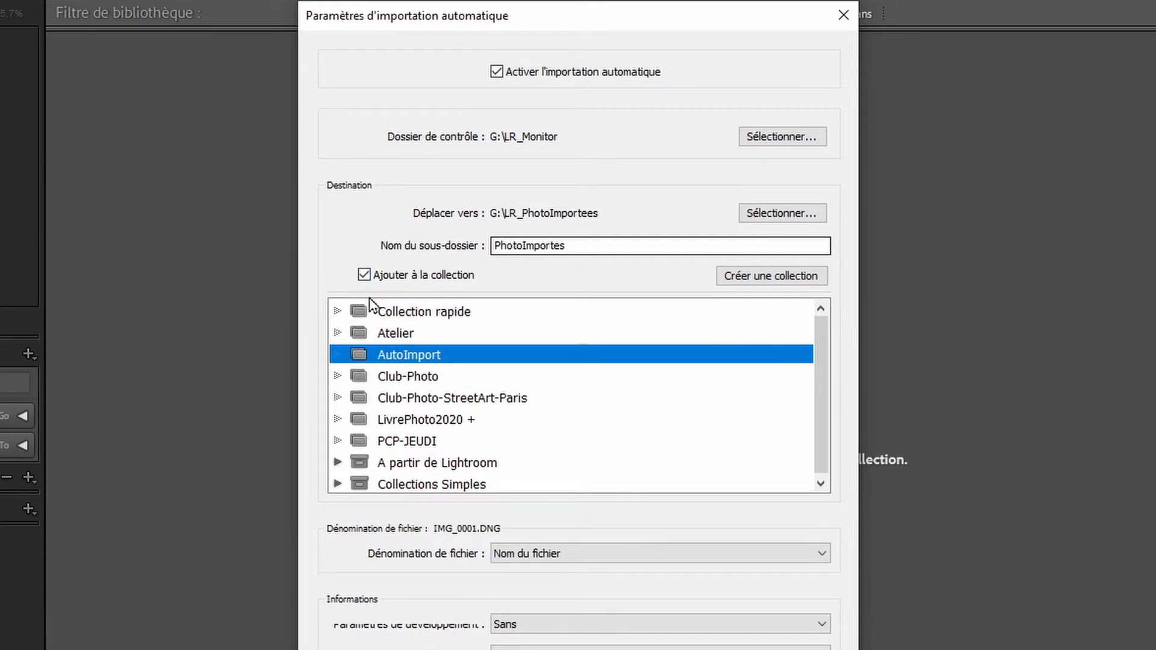
Step: Examine the collection, file naming, development preset, keyword and initial preview options for automatic import
left_click(364, 276)
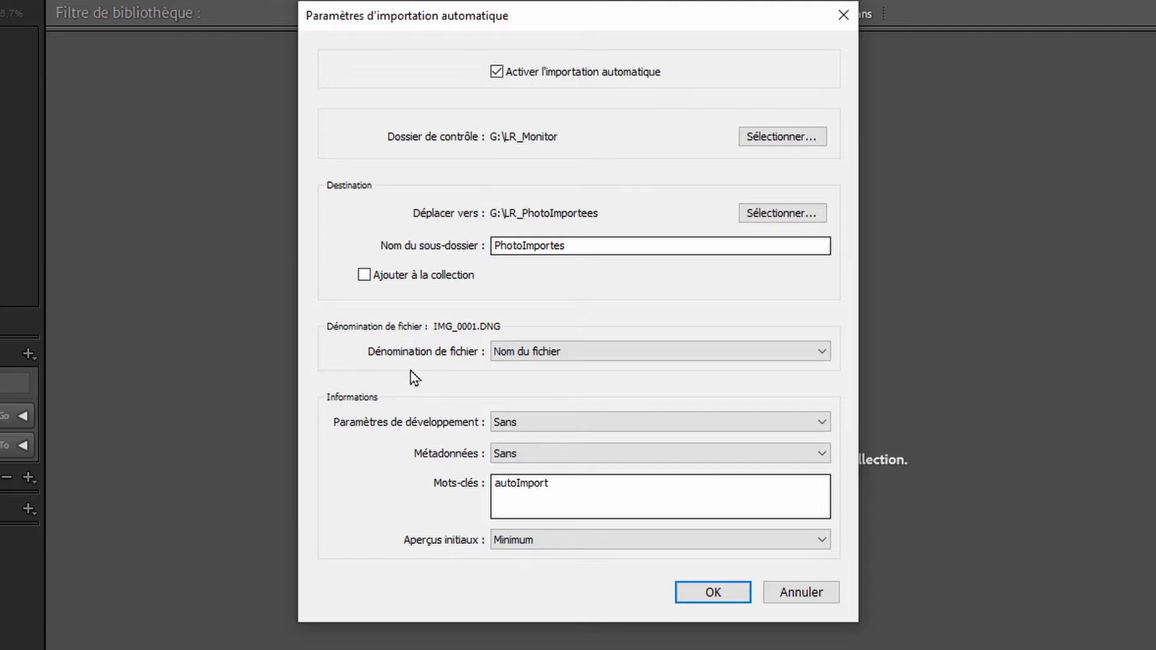
left_click(532, 355)
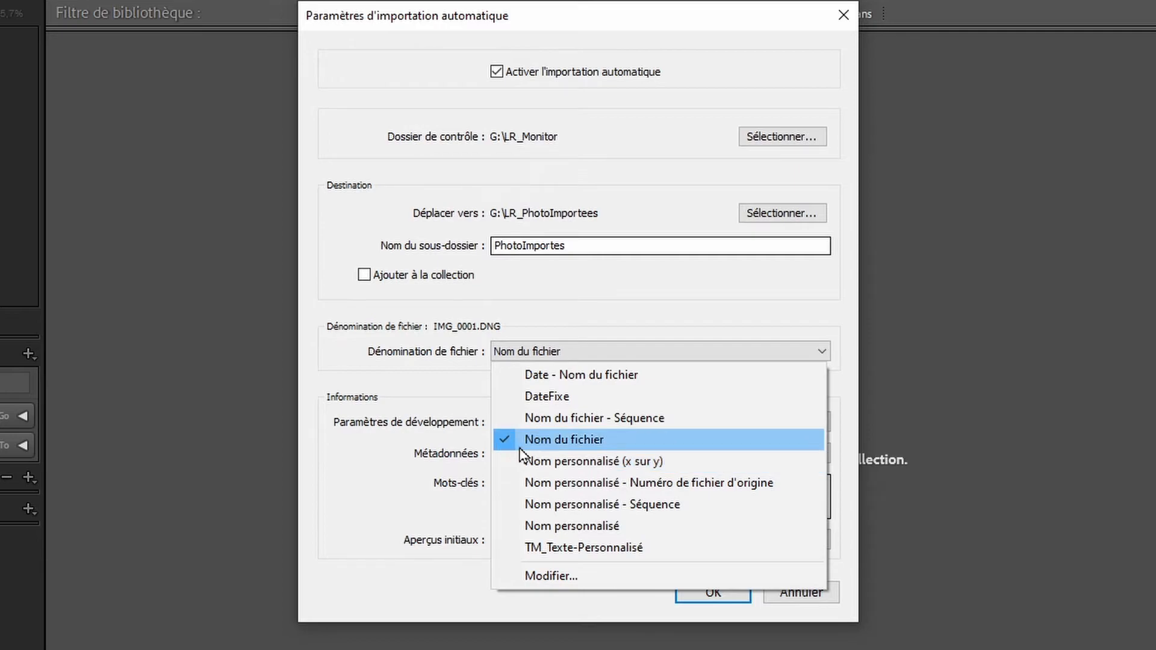
left_click(429, 365)
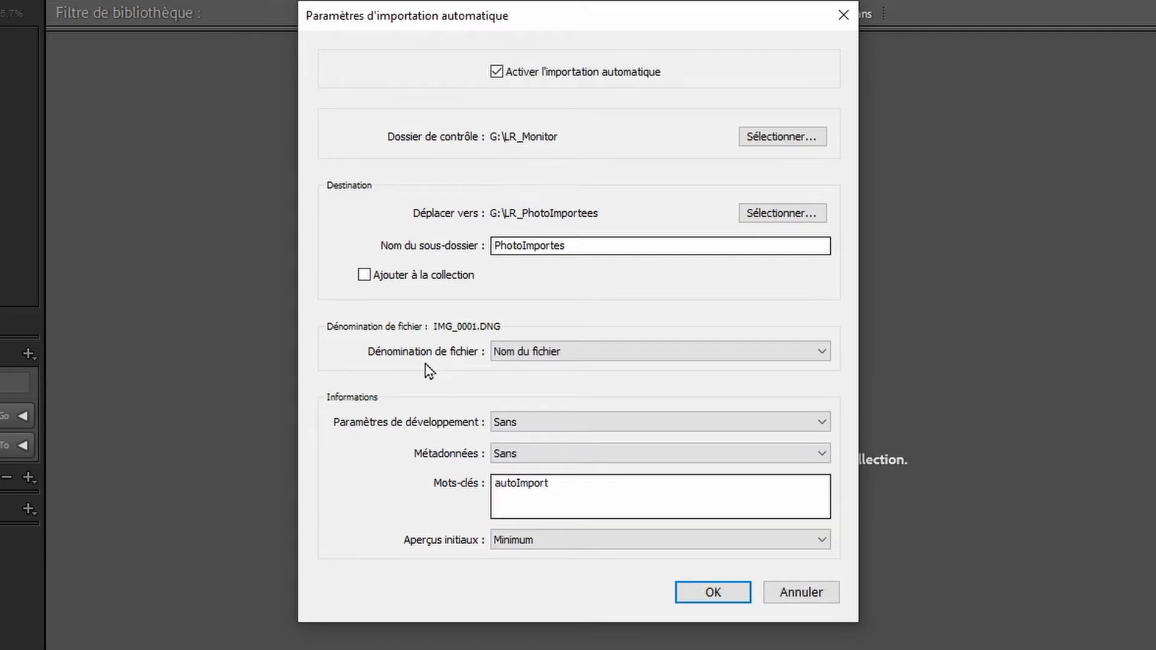
left_click(512, 425)
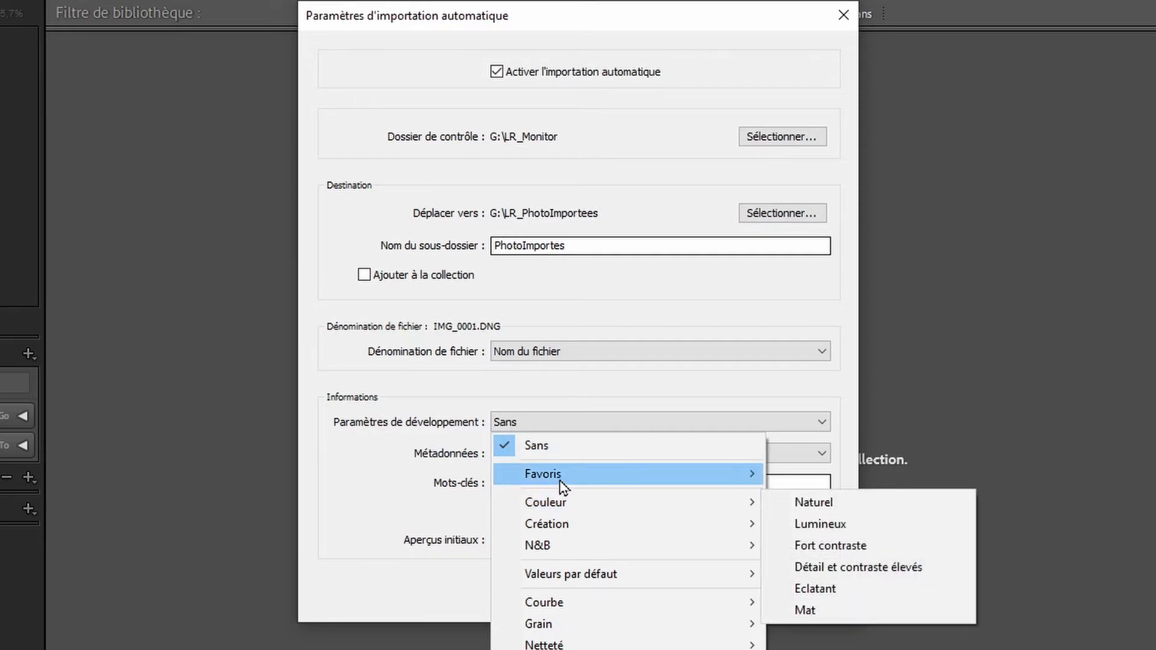
mouse_move(560, 475)
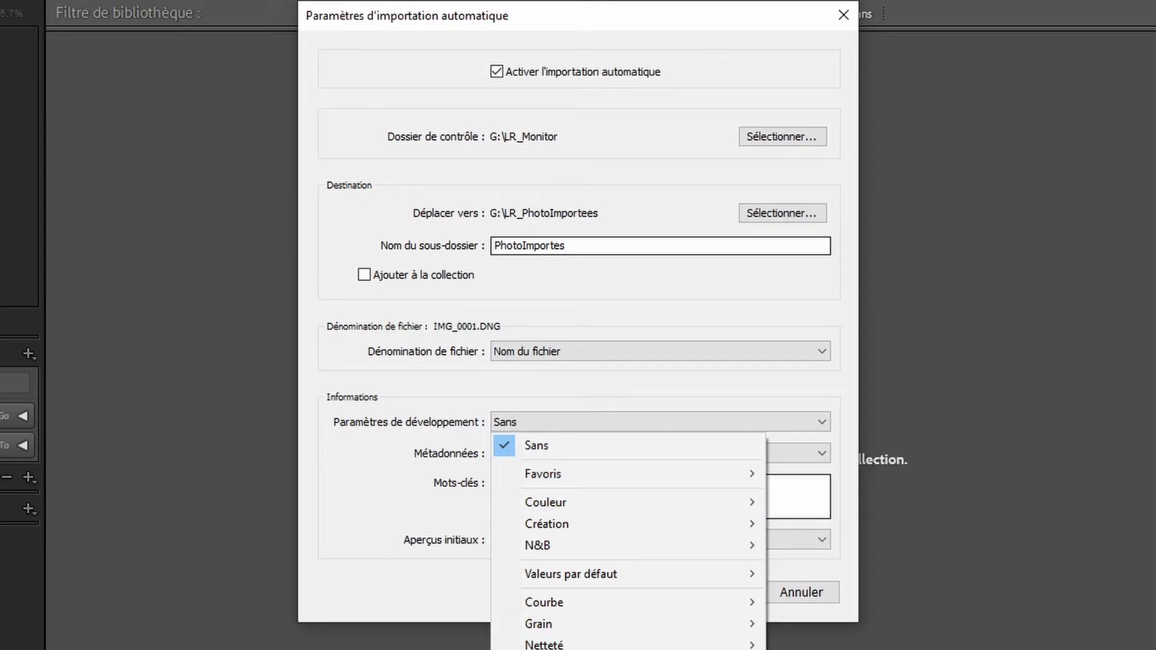
mouse_move(578, 649)
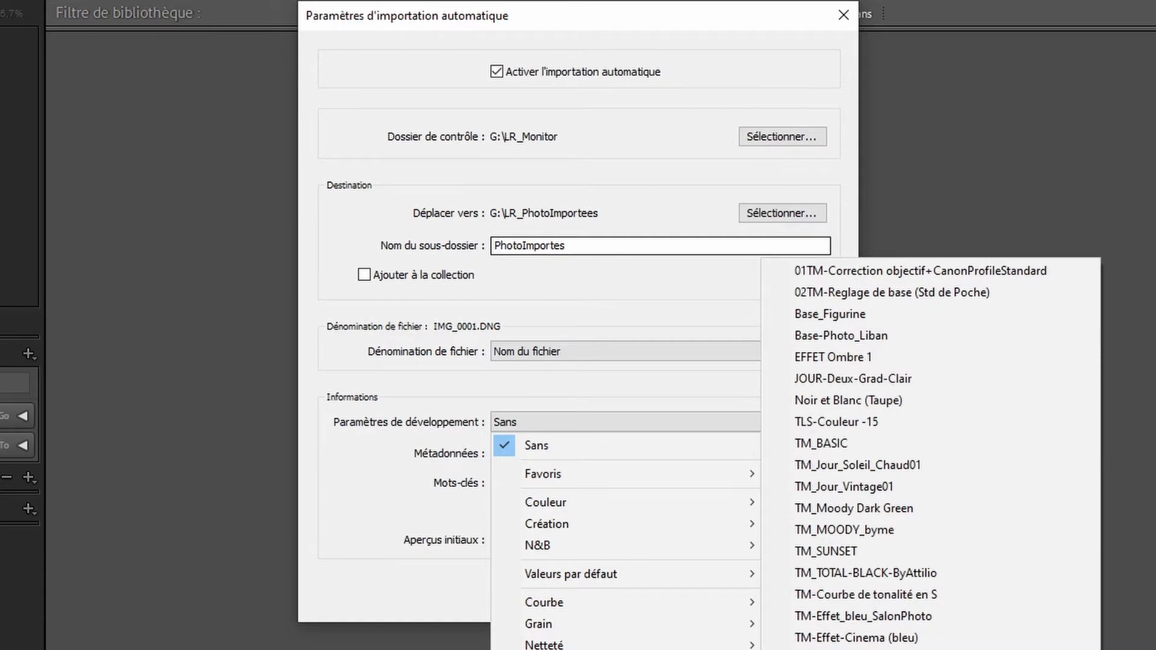
left_click(336, 493)
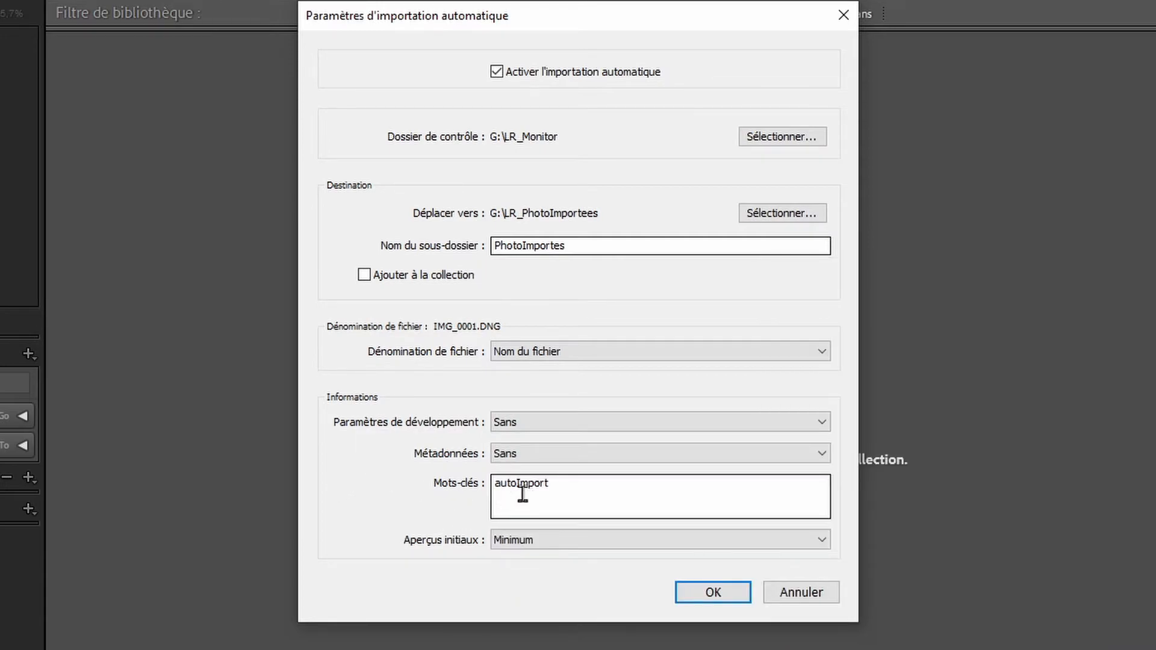
left_click(585, 497)
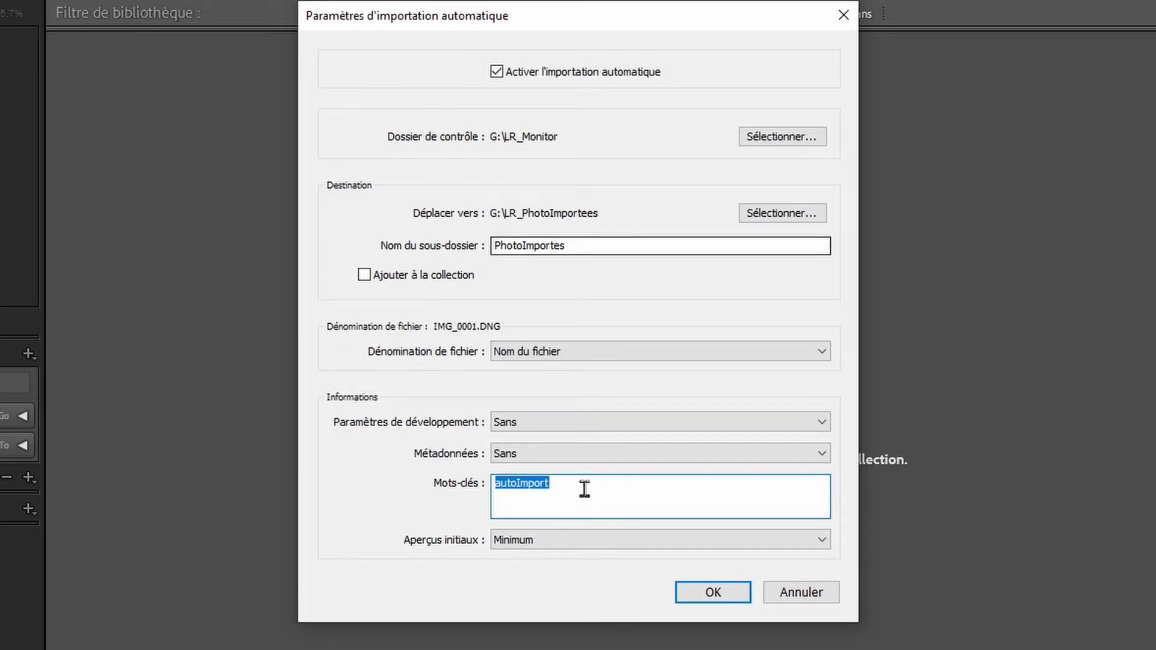
left_click(516, 542)
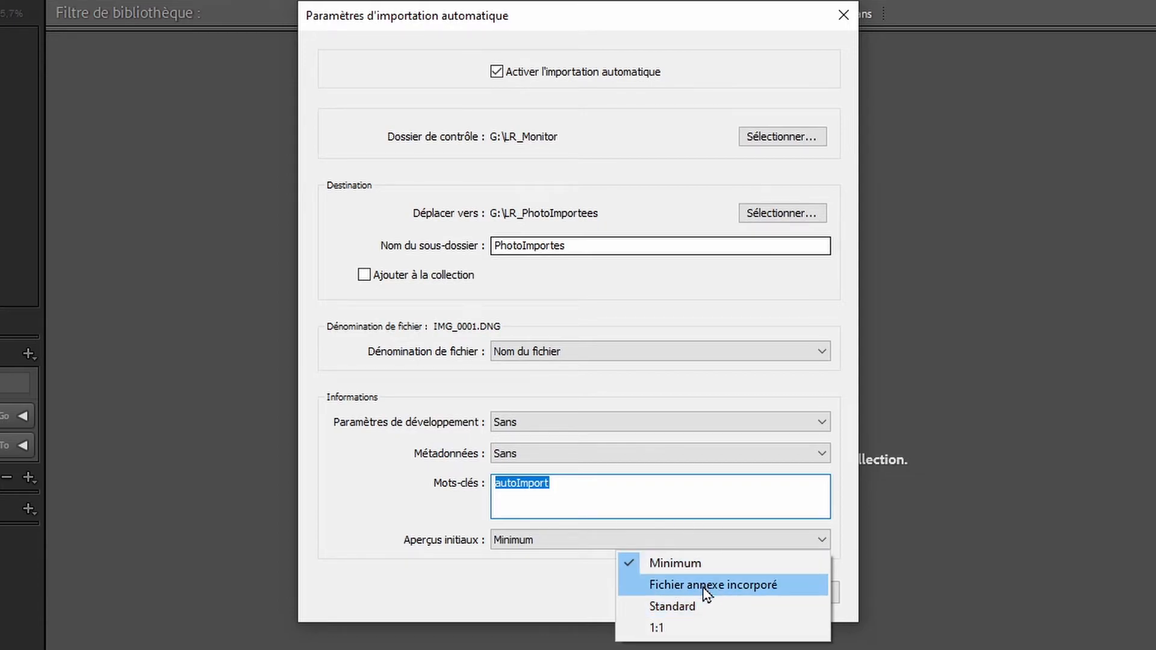
left_click(421, 511)
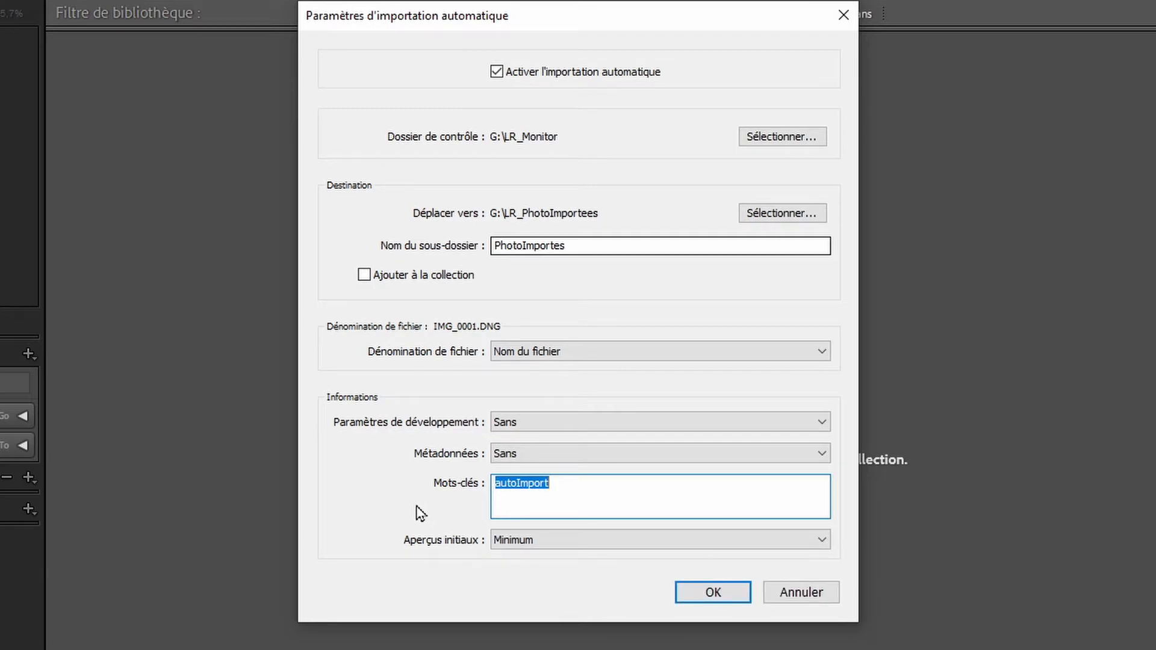
Step: Save the automatic import settings, toggle automatic import off and on again in them, and confirm
left_click(715, 595)
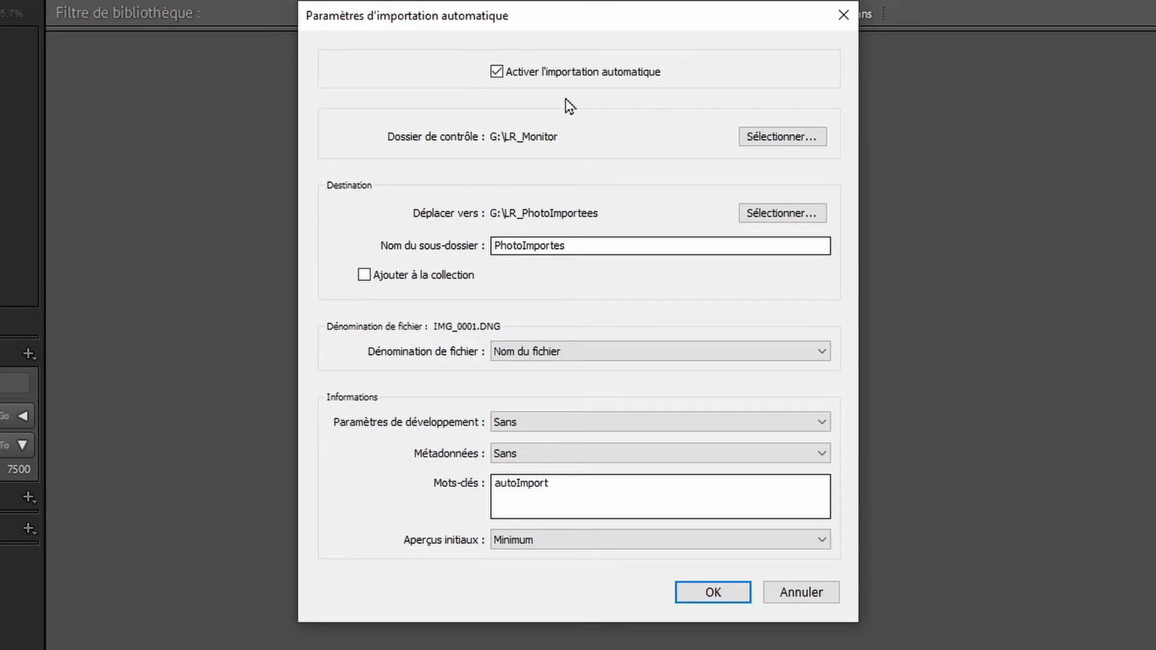
left_click(496, 73)
left_click(497, 73)
left_click(710, 593)
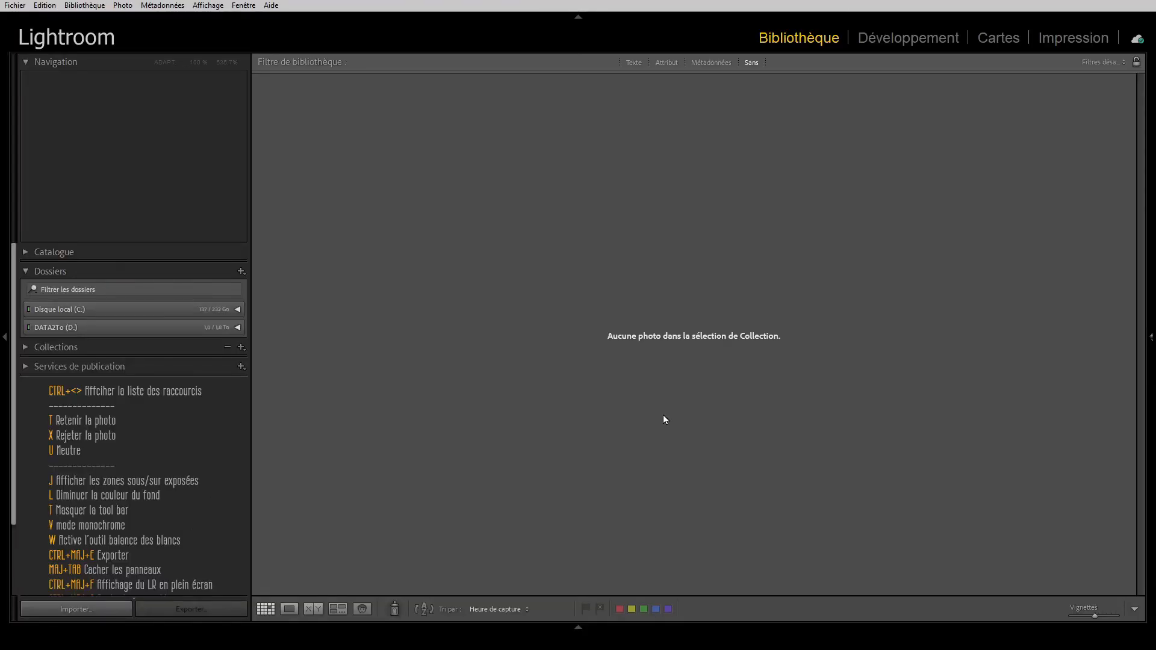
left_click(15, 6)
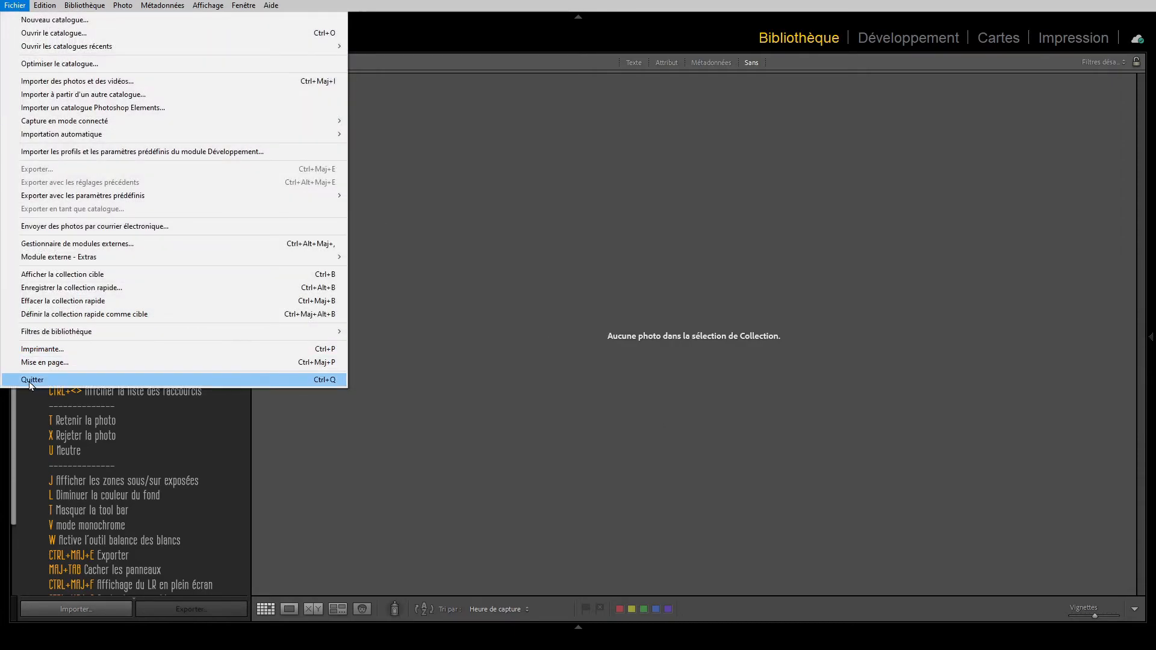
left_click(29, 382)
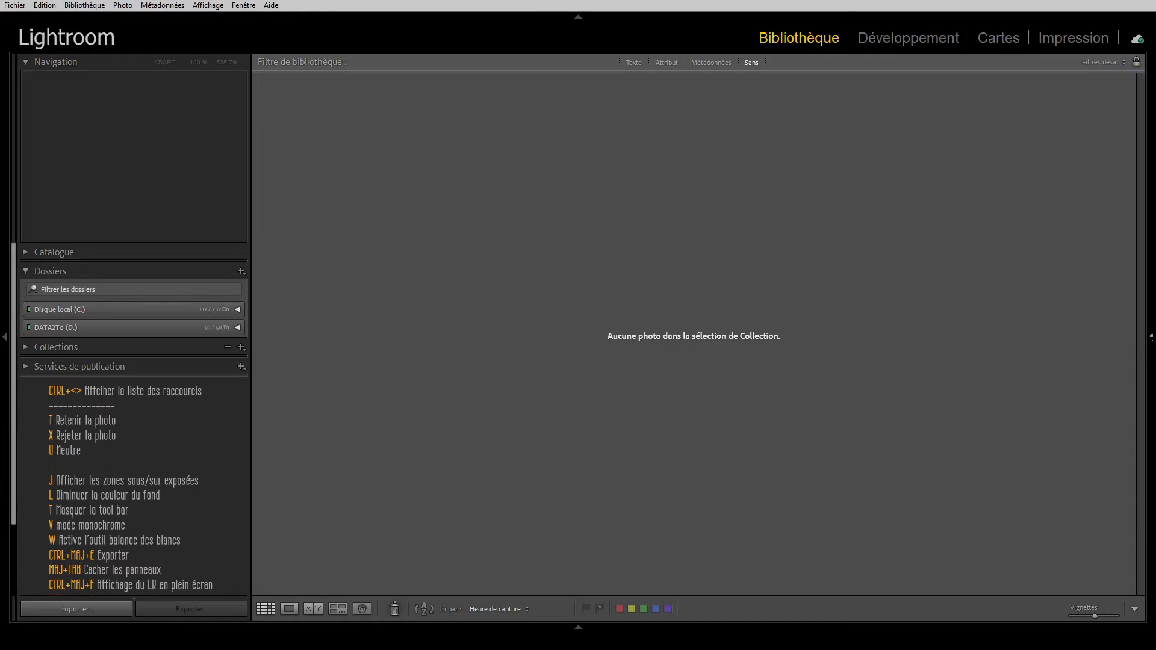
Step: Switch to File Explorer, move all four photos from the Demo folder into LR_Monitor using the Explorer method, and open LR_Monitor
left_click(79, 641)
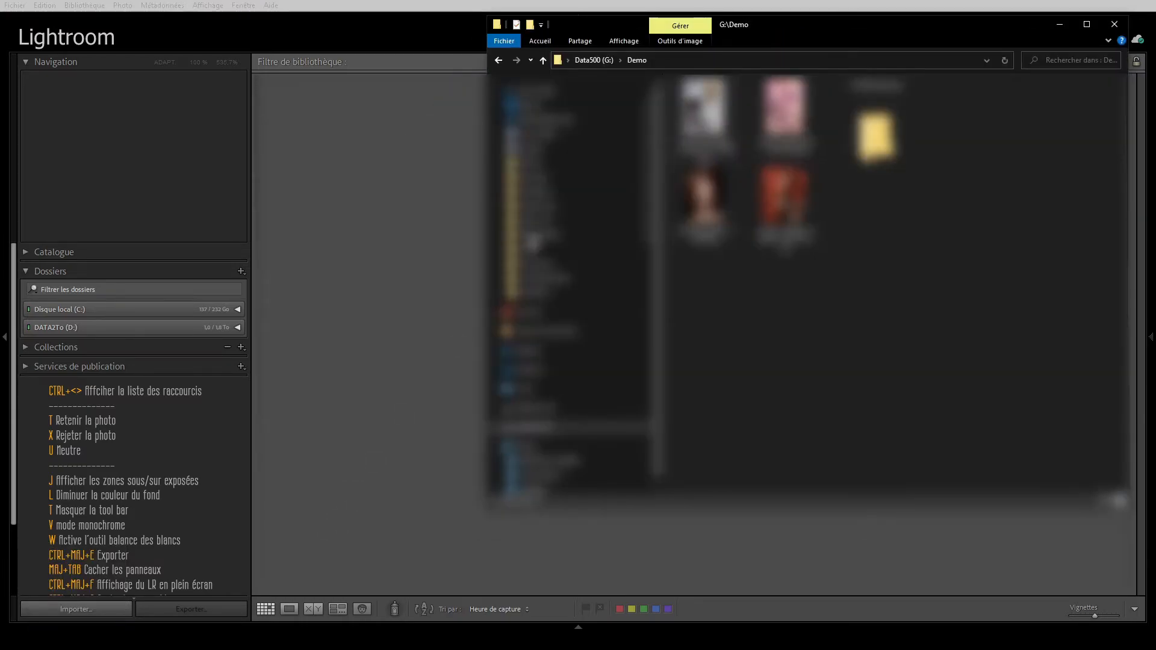
left_click_drag(814, 28, 835, 67)
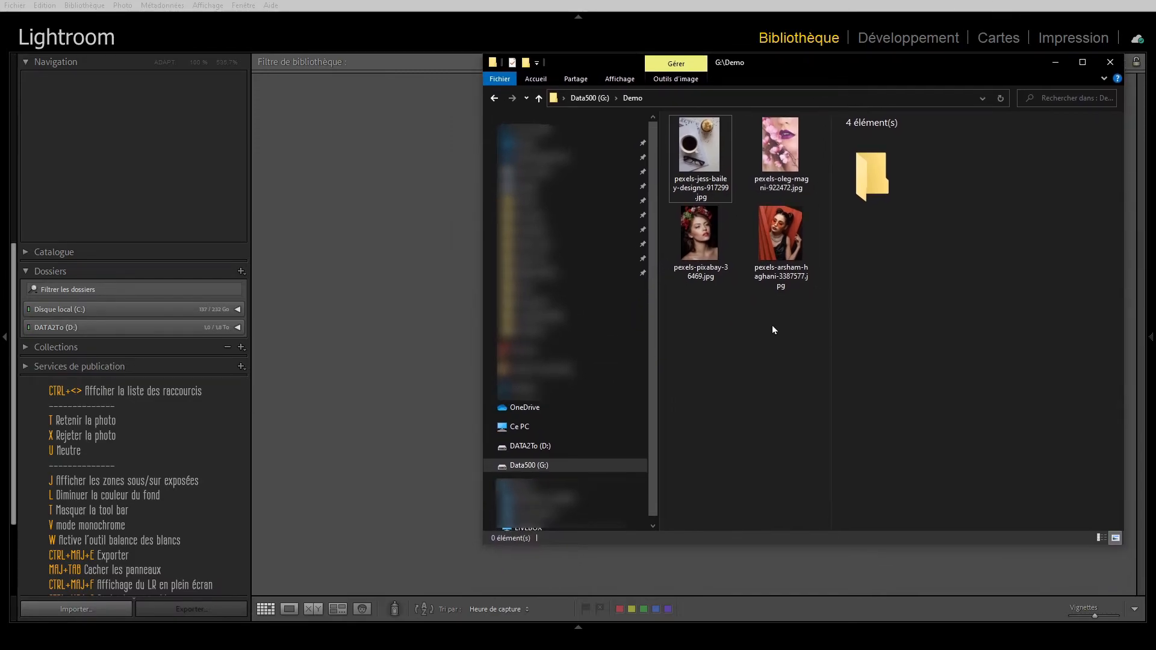
left_click(490, 467)
scroll(609, 468, "down", 1)
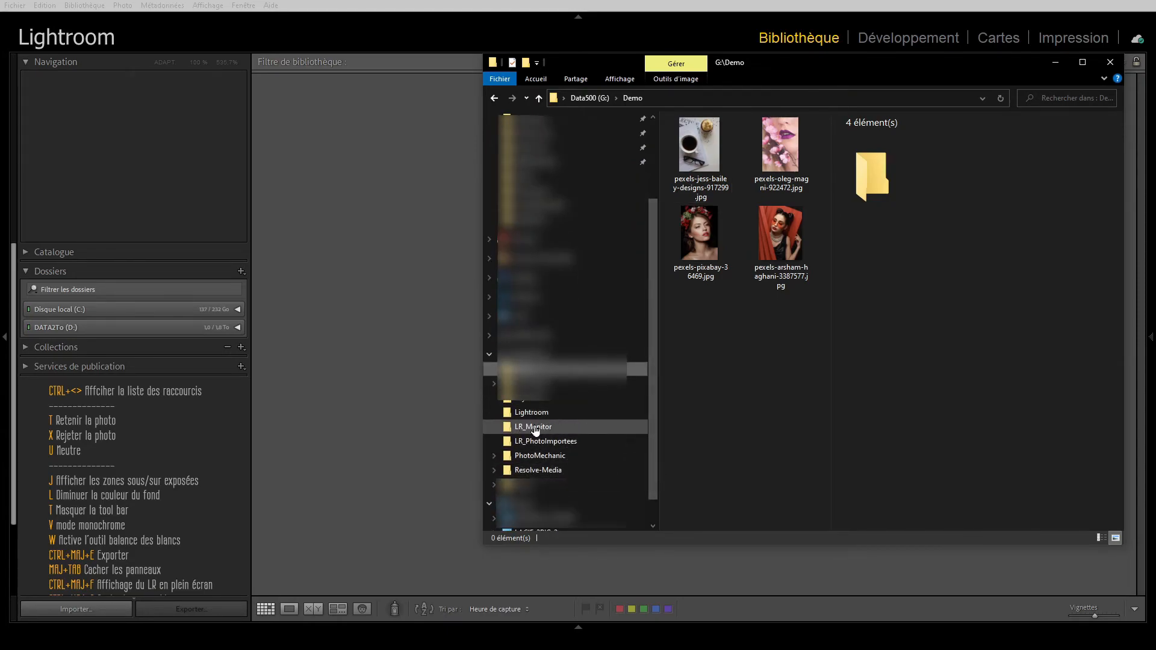
left_click_drag(814, 327, 533, 430)
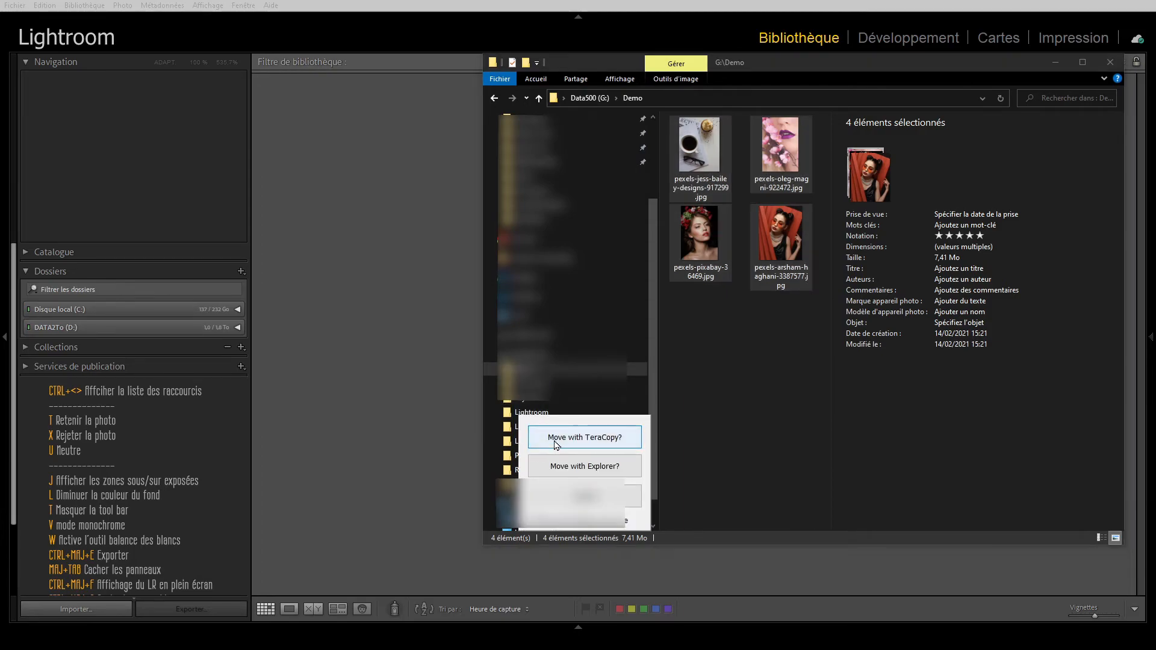
left_click(557, 466)
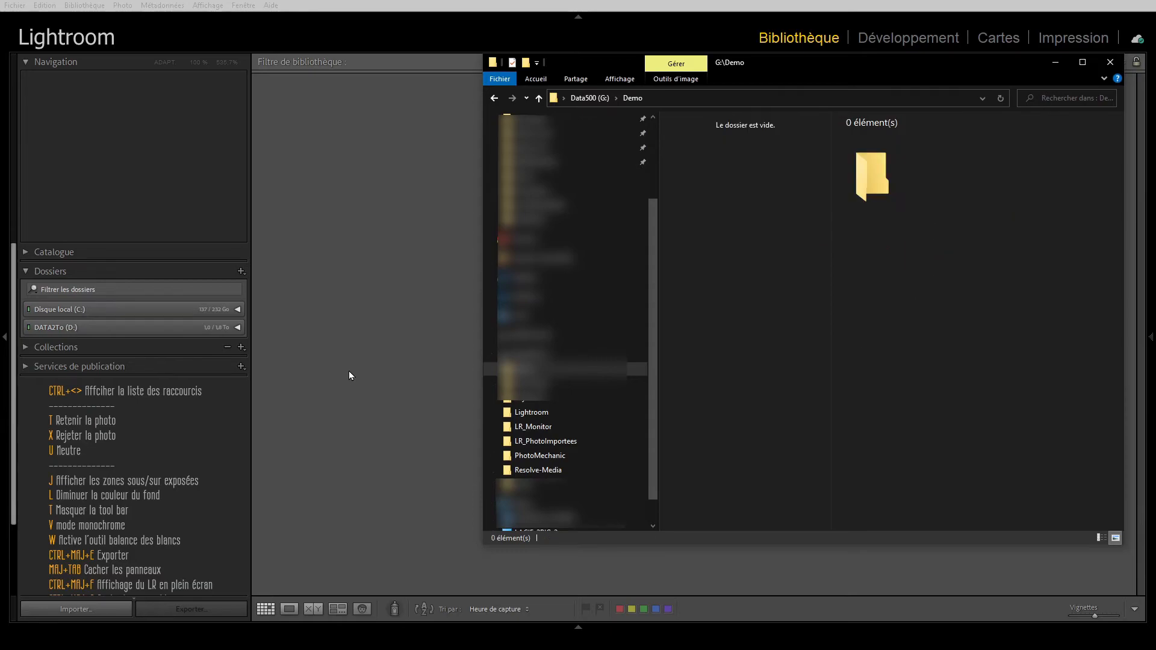
left_click(533, 426)
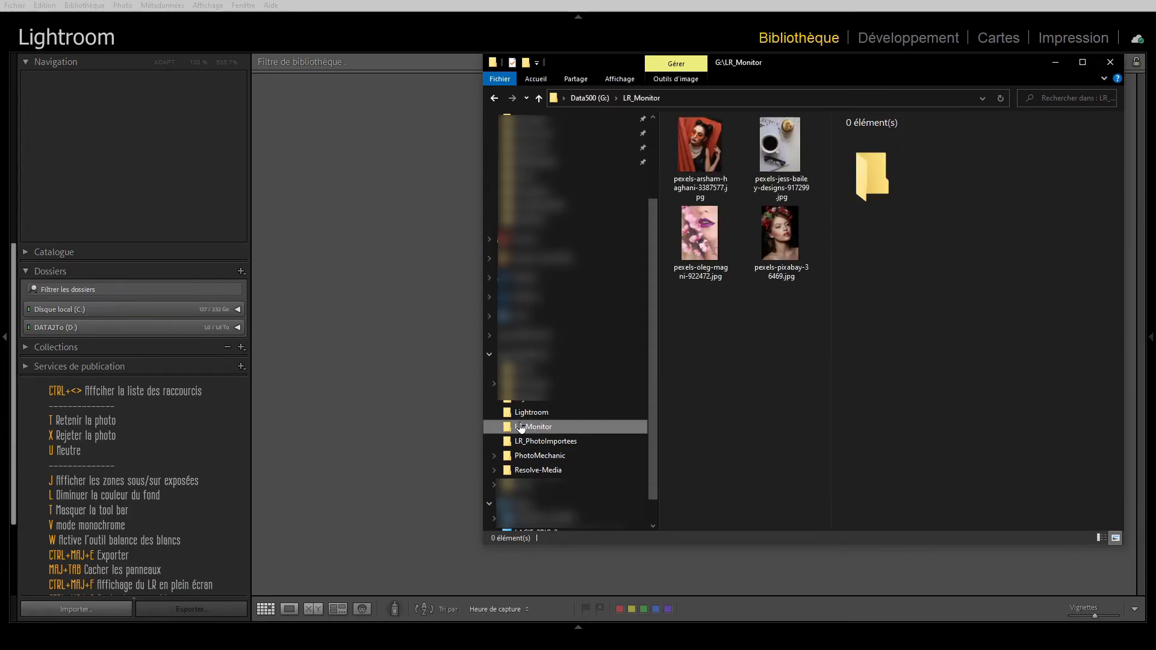
Step: Return to Lightroom, expand the Data500 (G:) drive in the library, and display the photos of its PhotoImportes folder
left_click(1052, 65)
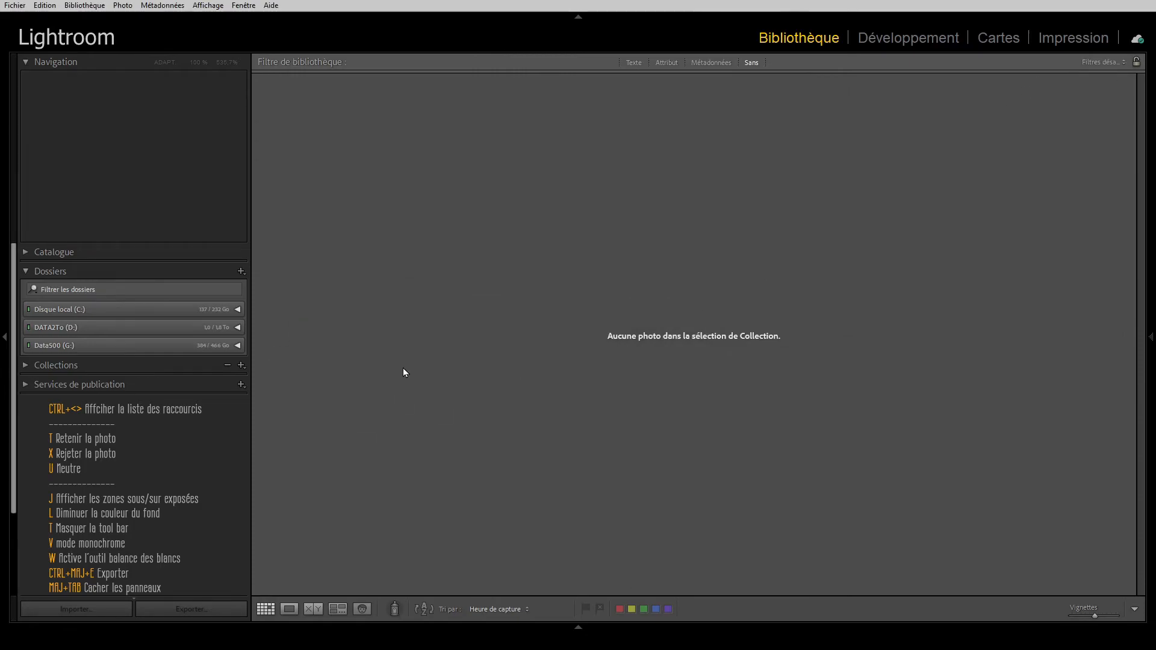
left_click(58, 346)
left_click(67, 348)
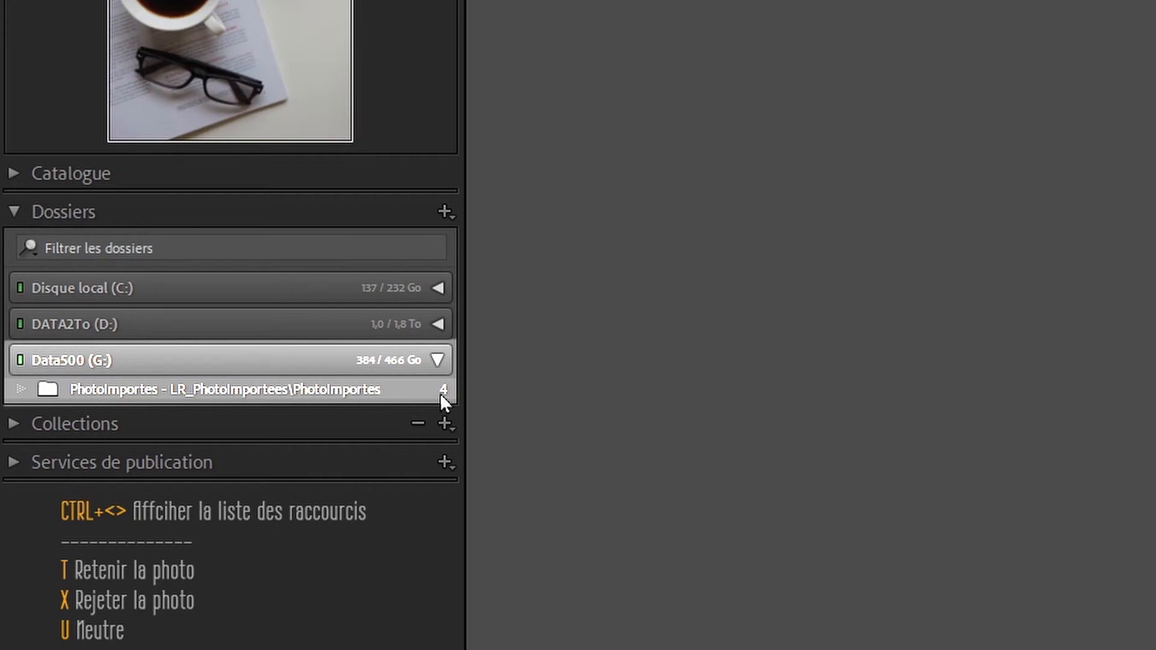
left_click(208, 389)
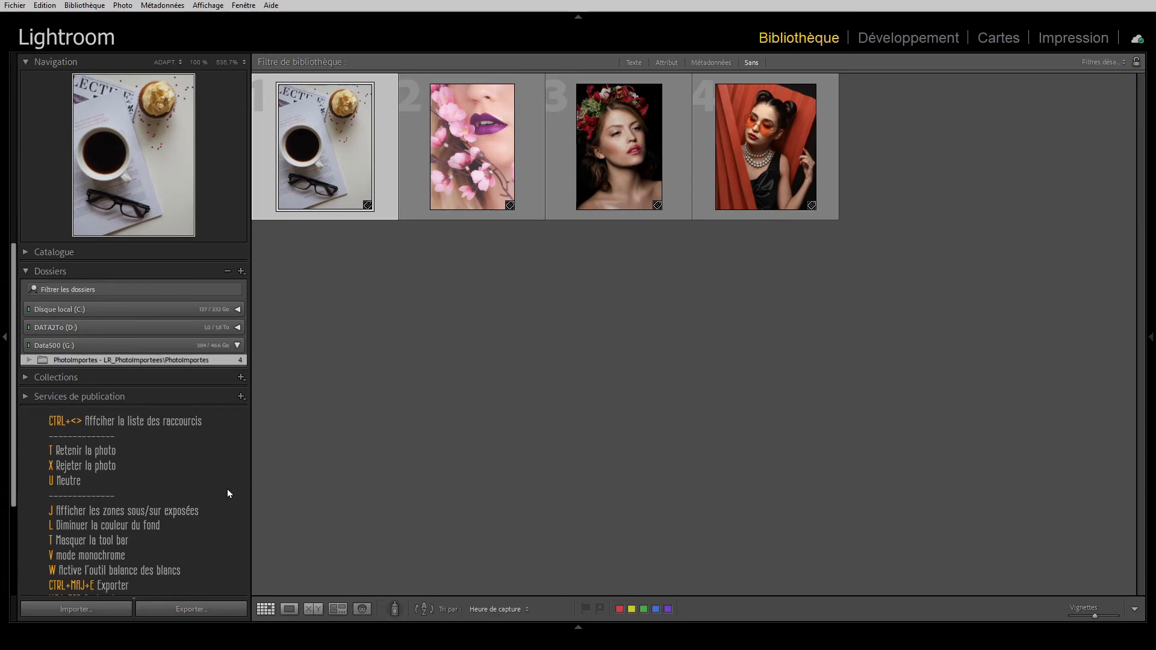
Step: Switch to File Explorer and inspect the PhotoImportes subfolder inside LR_PhotoImportees on Data500 (G:)
left_click(318, 638)
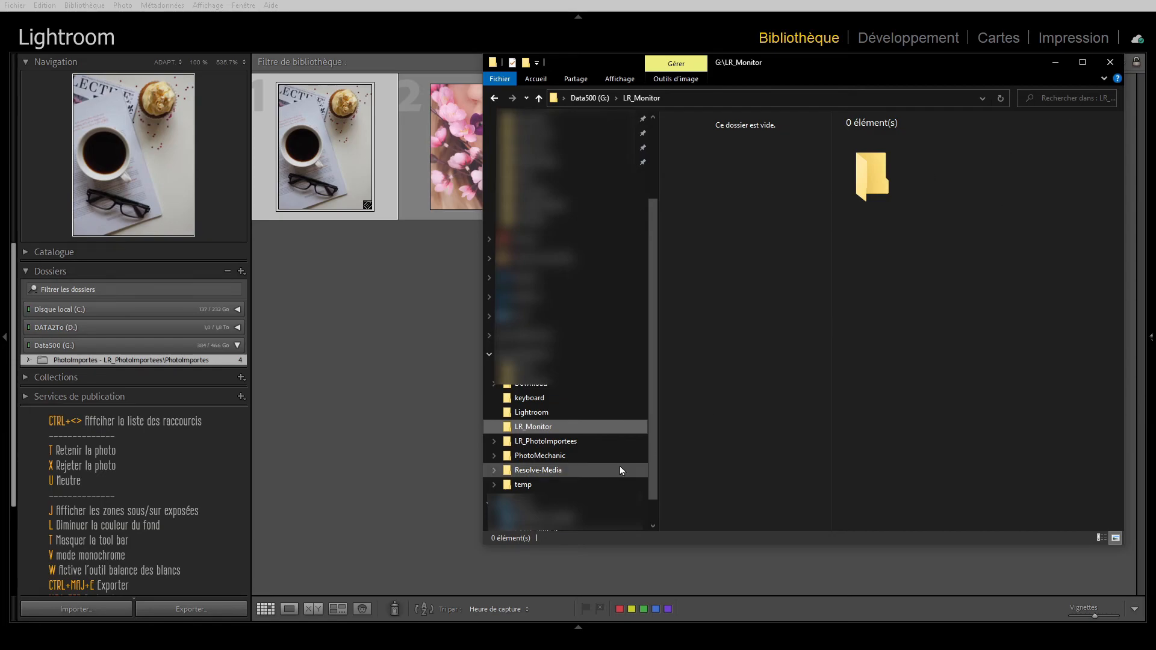
scroll(624, 438, "down", 1)
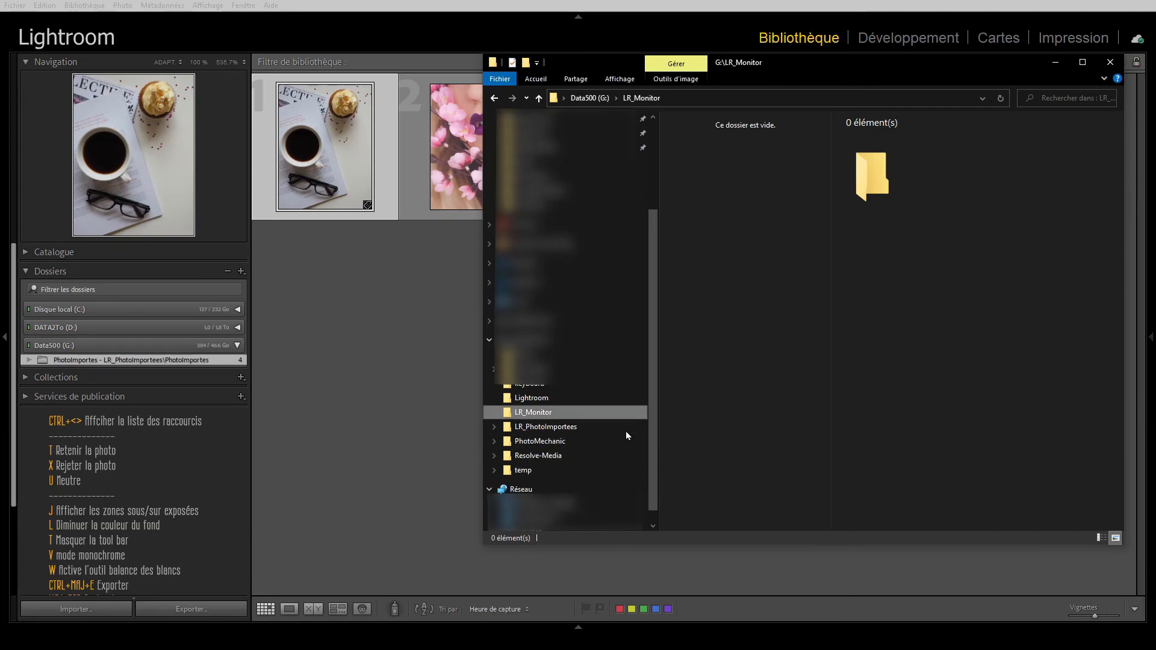
left_click(537, 429)
left_click(693, 138)
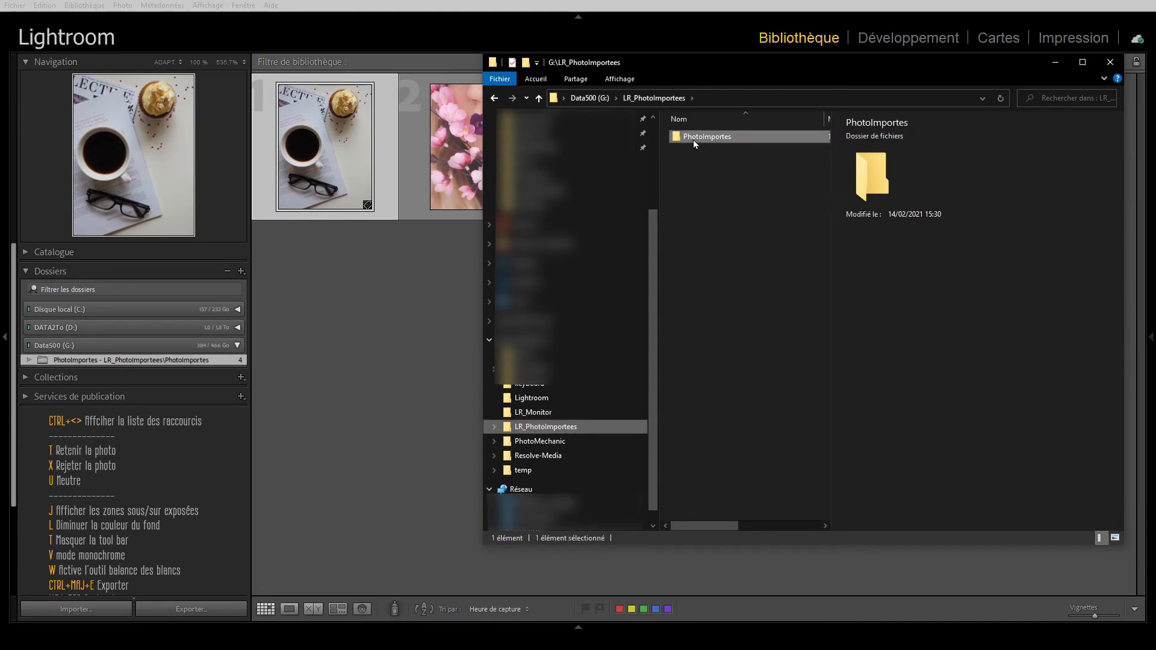
double_click(694, 138)
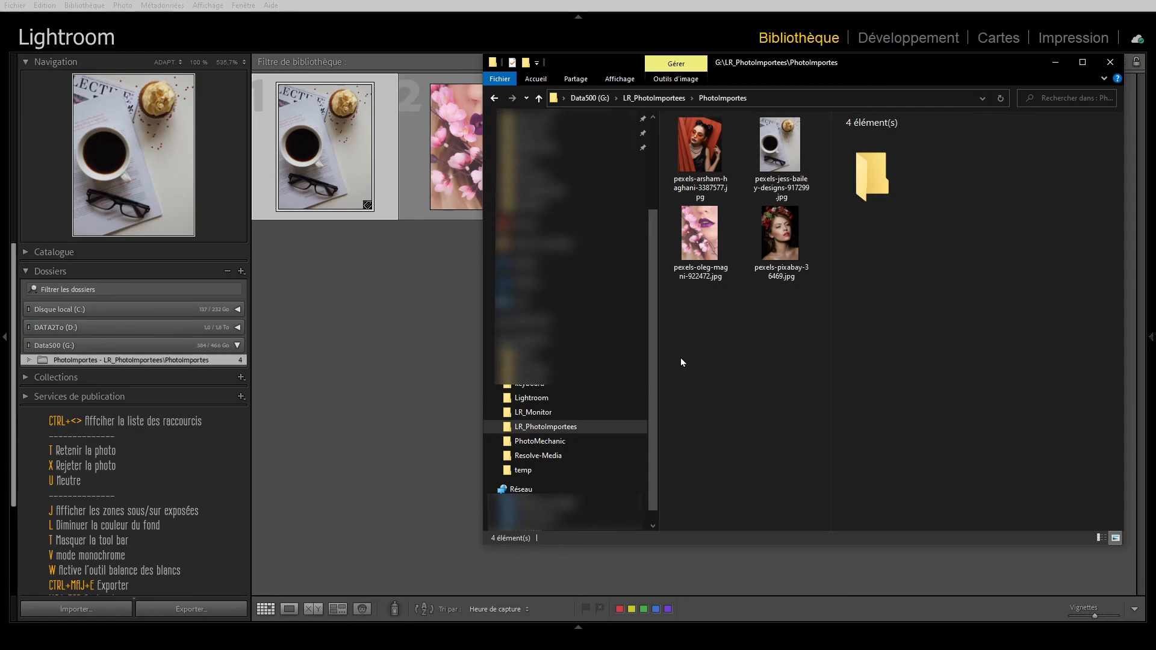